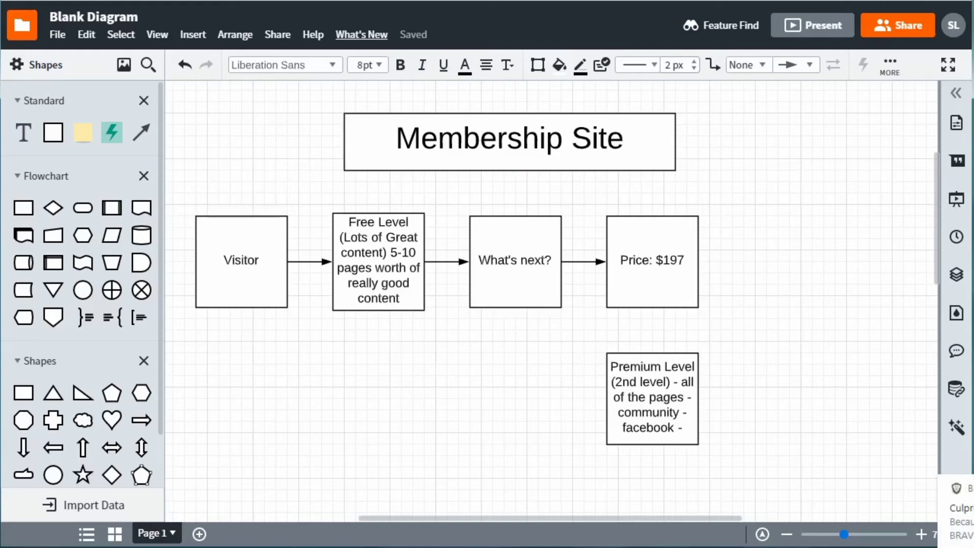
# Fill the Free Level box with the medium green from the colour palette
pyautogui.moveTo(178, 199); pyautogui.dragTo(302, 333)
pyautogui.moveTo(348, 189); pyautogui.dragTo(416, 316)
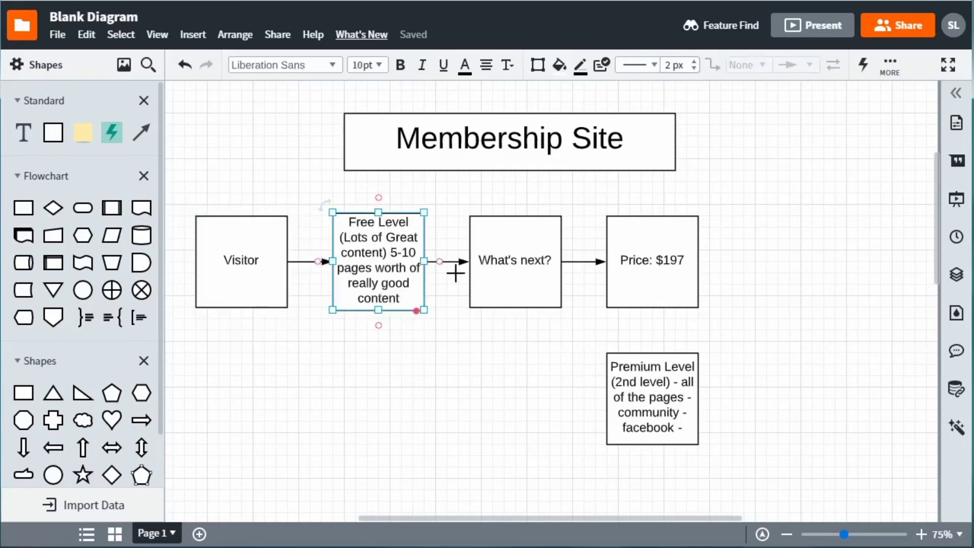
pyautogui.click(559, 75)
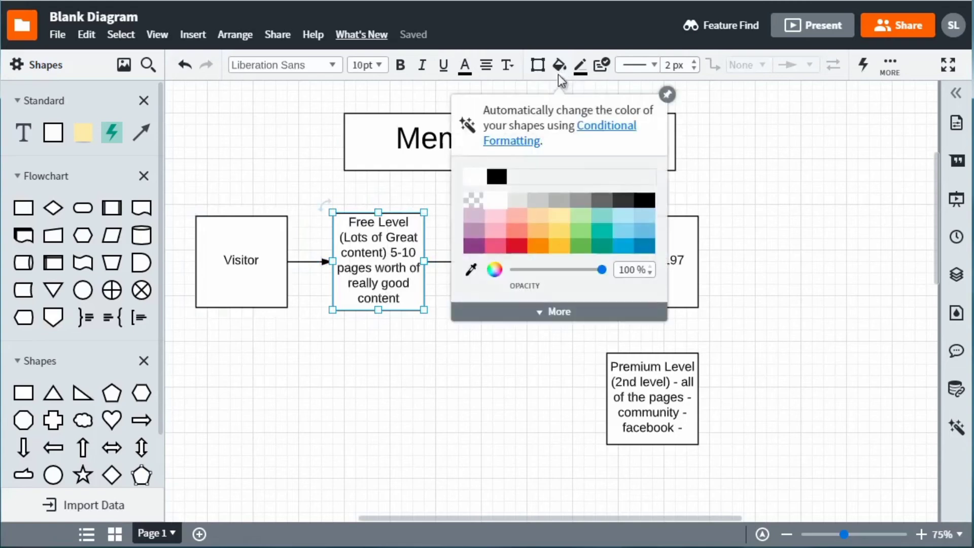
pyautogui.click(581, 235)
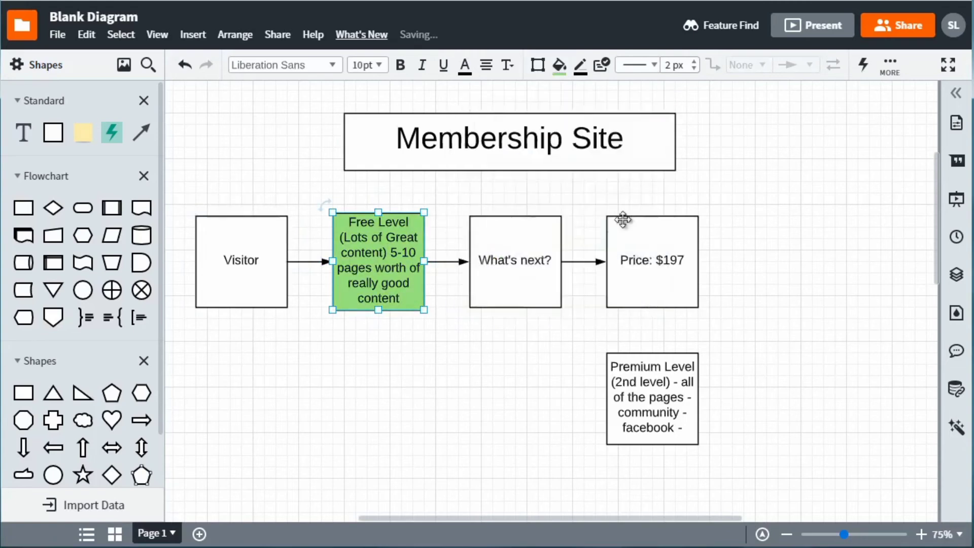
# Fill the Premium Level box with the same medium green as the Free Level box
pyautogui.click(715, 355)
pyautogui.click(625, 431)
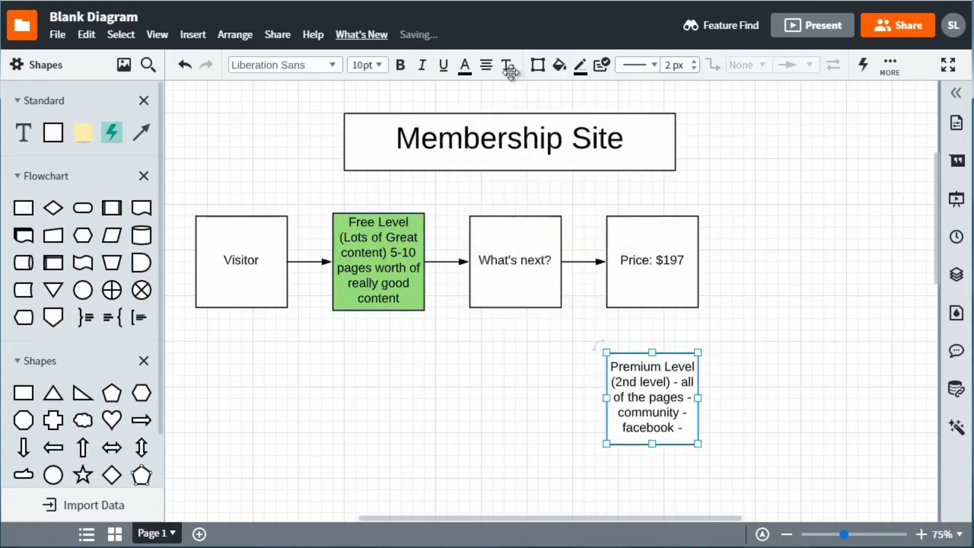
pyautogui.click(559, 71)
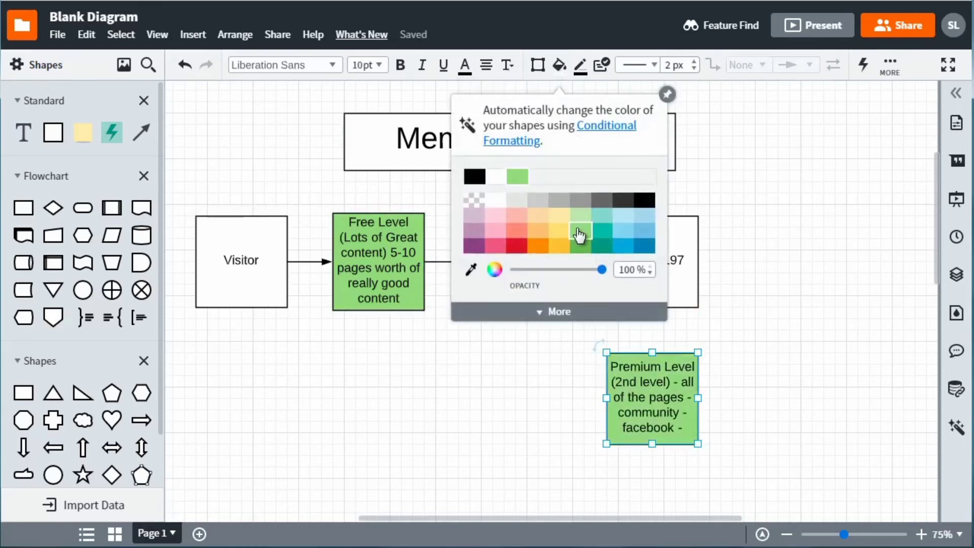
pyautogui.click(577, 226)
pyautogui.click(787, 236)
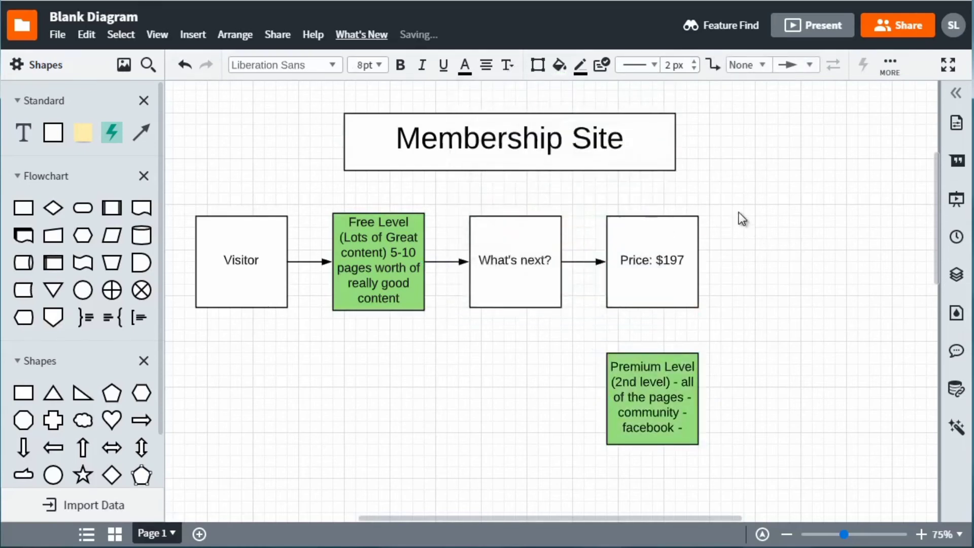
# Connect the Price: $197 box down to the Premium Level box with an arrow
pyautogui.moveTo(652, 309); pyautogui.dragTo(652, 355)
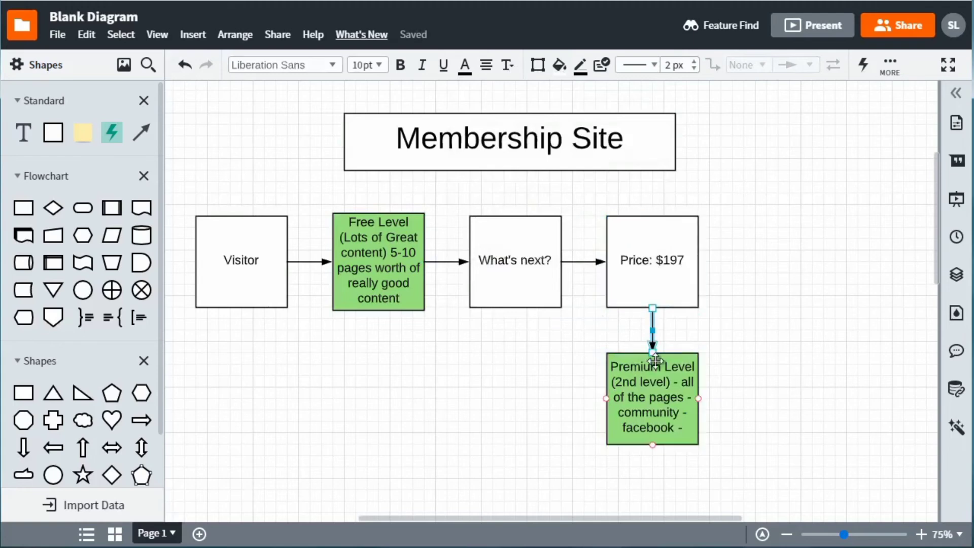
pyautogui.doubleClick(671, 267)
pyautogui.click(751, 243)
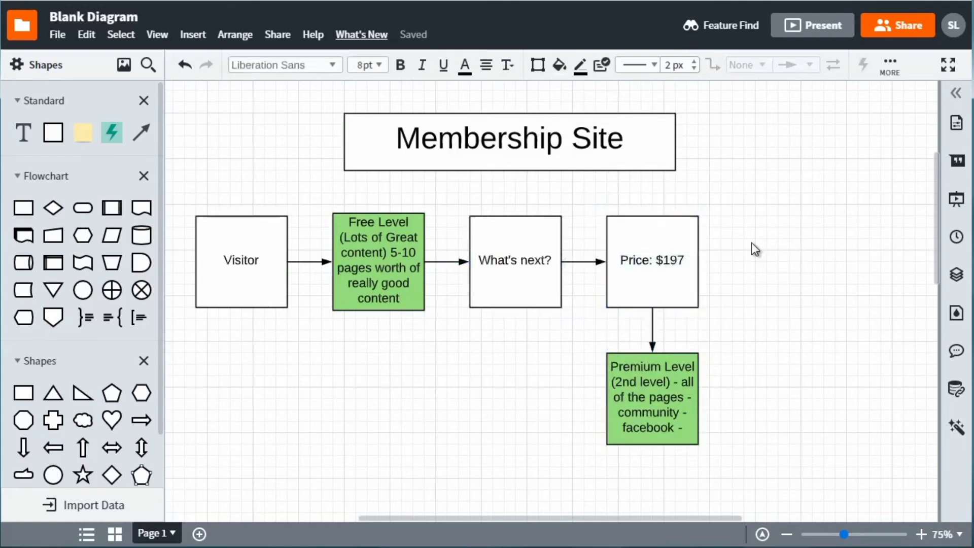
# Append "(Create Product)" to the text of the Price: $197 box
pyautogui.doubleClick(639, 259)
pyautogui.click(692, 267)
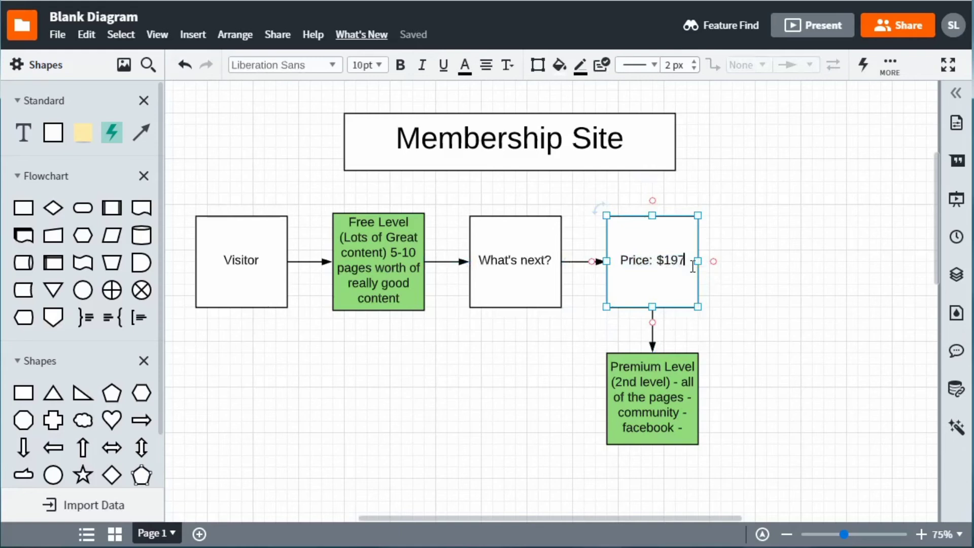
pyautogui.write('(Crea')
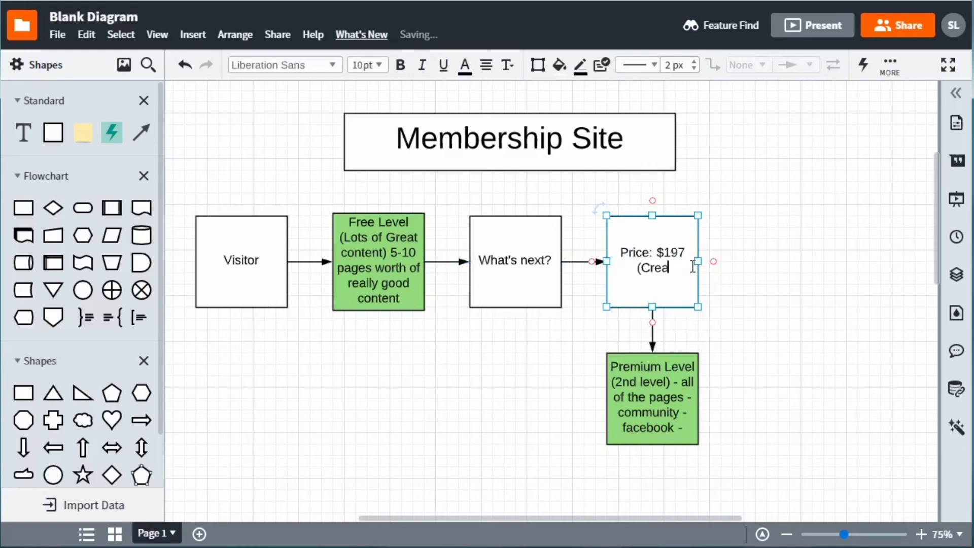
pyautogui.write('te Product)')
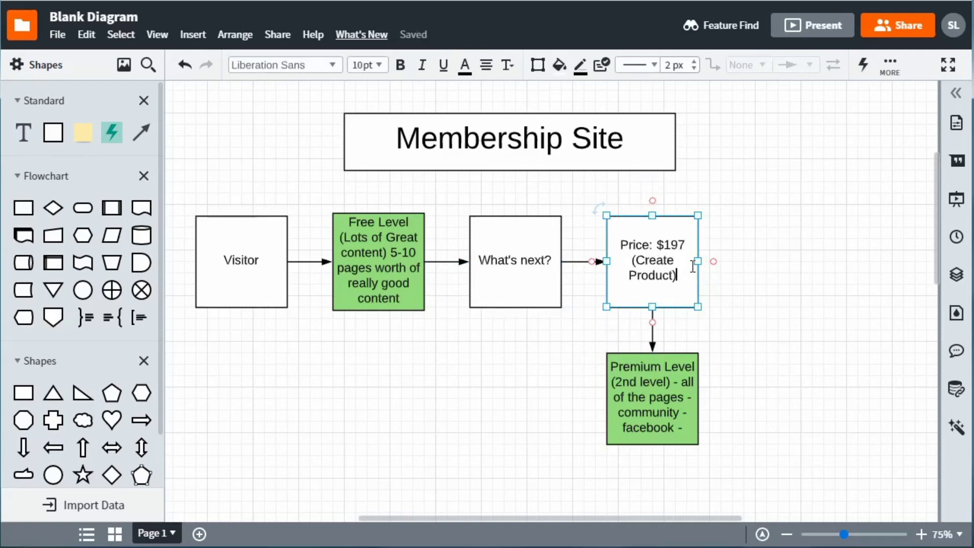
pyautogui.press('Up')
pyautogui.press('Up')
pyautogui.press('Left')
pyautogui.press('Left')
pyautogui.press('Left')
pyautogui.hotkey('shift', 'End')
pyautogui.hotkey('shift', 'Down')
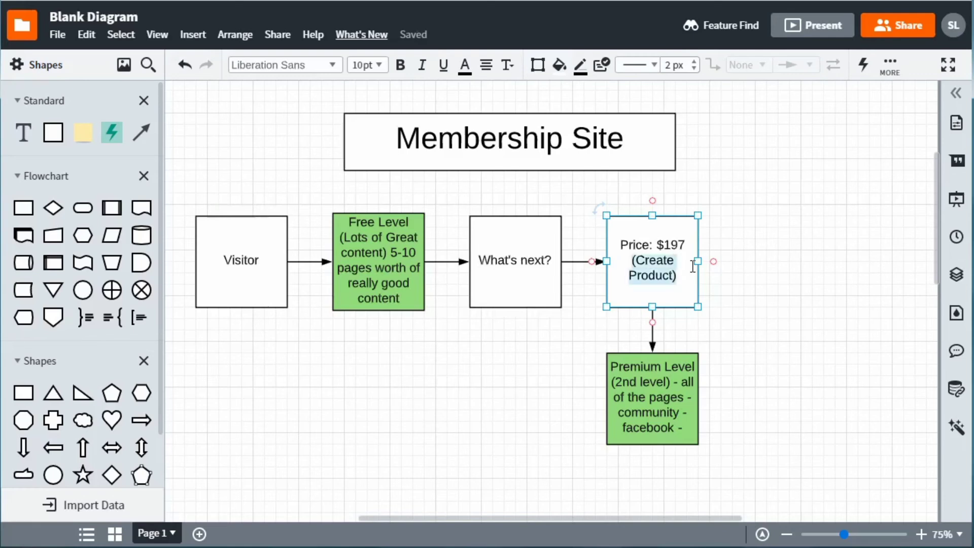
pyautogui.click(752, 224)
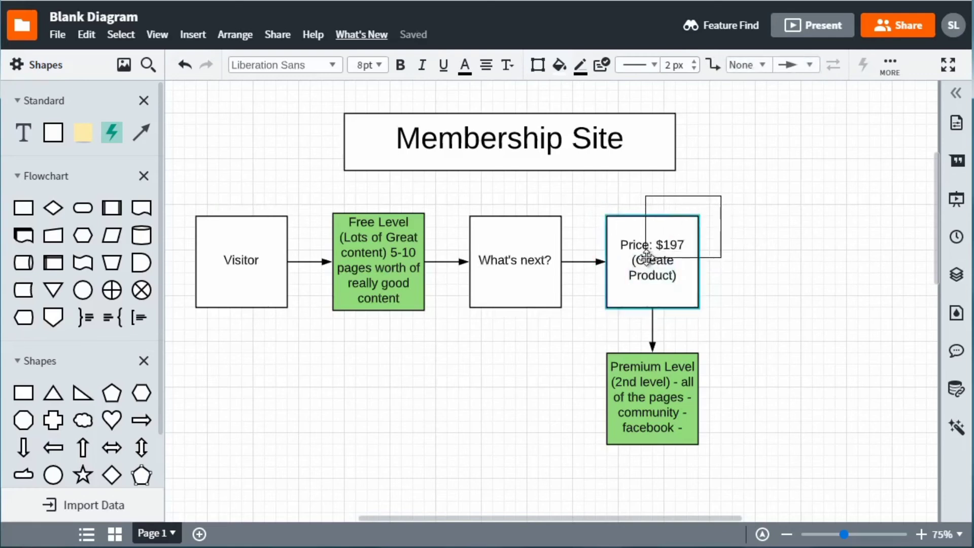
pyautogui.click(656, 287)
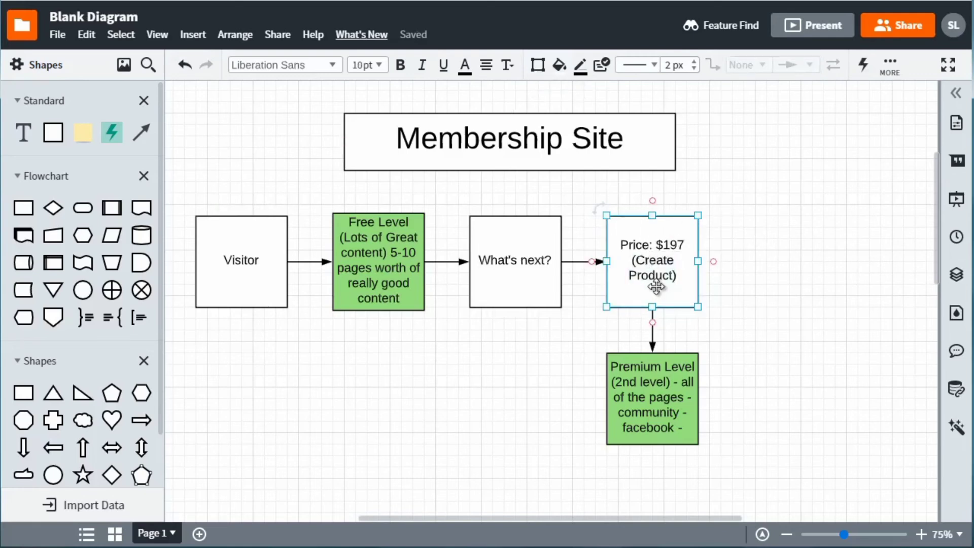
pyautogui.click(741, 348)
pyautogui.click(664, 376)
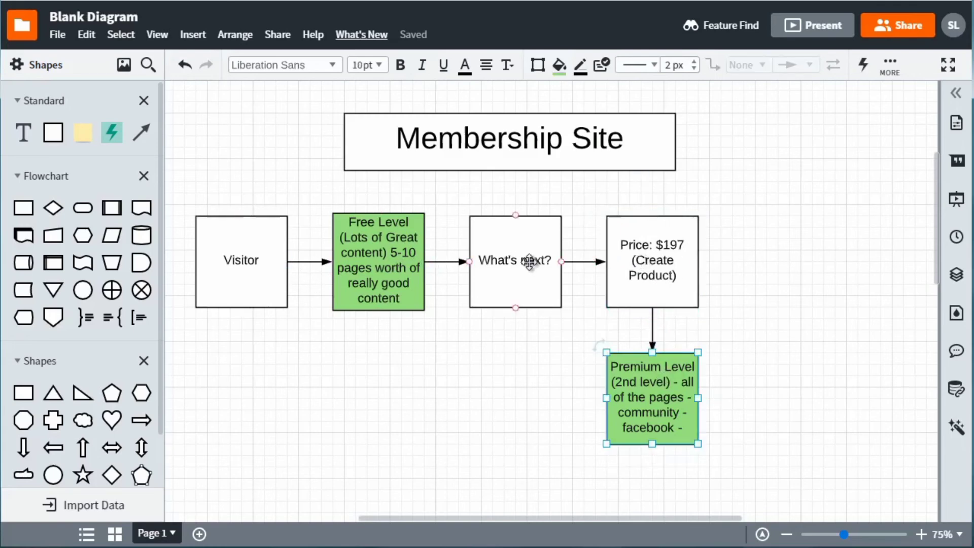
pyautogui.click(636, 263)
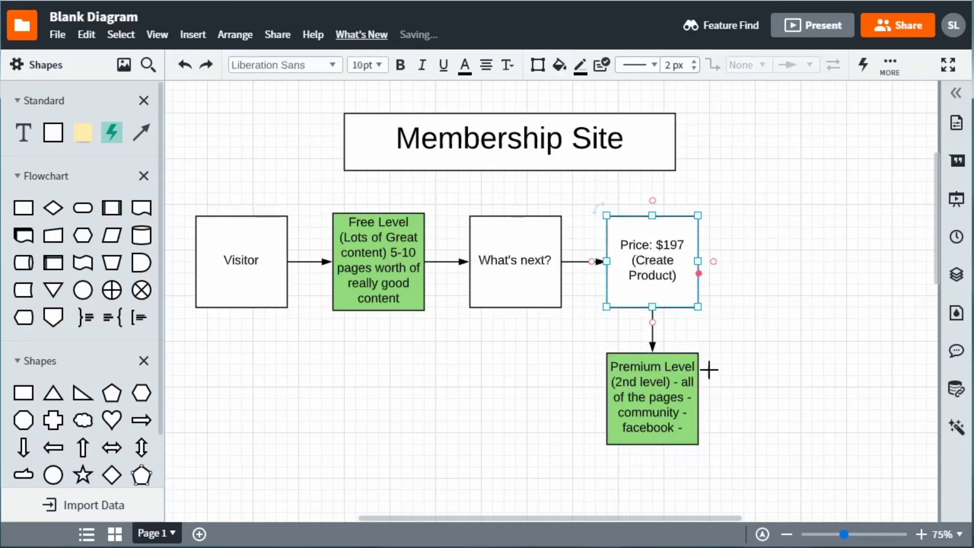
# Fill the price box and the Premium Level box together with light blue
pyautogui.click(734, 259)
pyautogui.moveTo(659, 349); pyautogui.dragTo(630, 413)
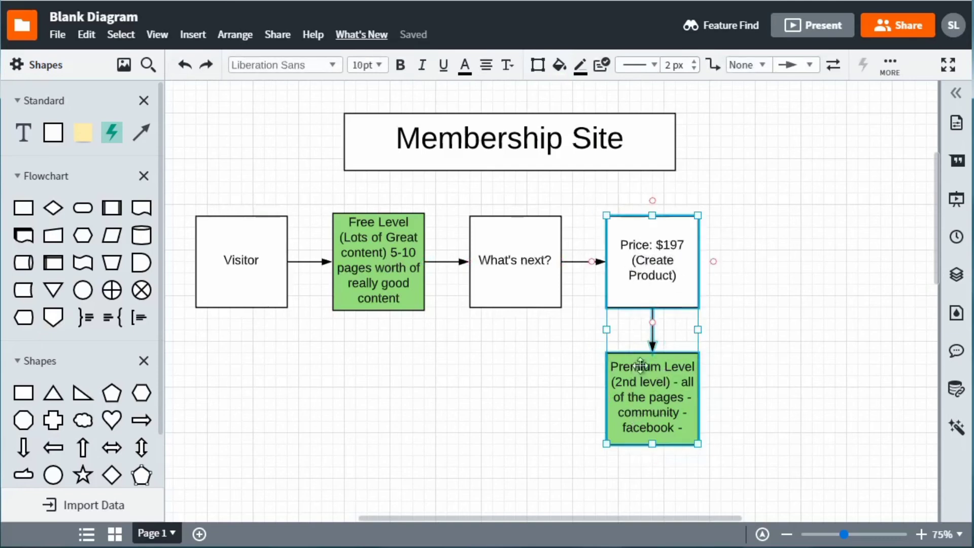
pyautogui.click(560, 65)
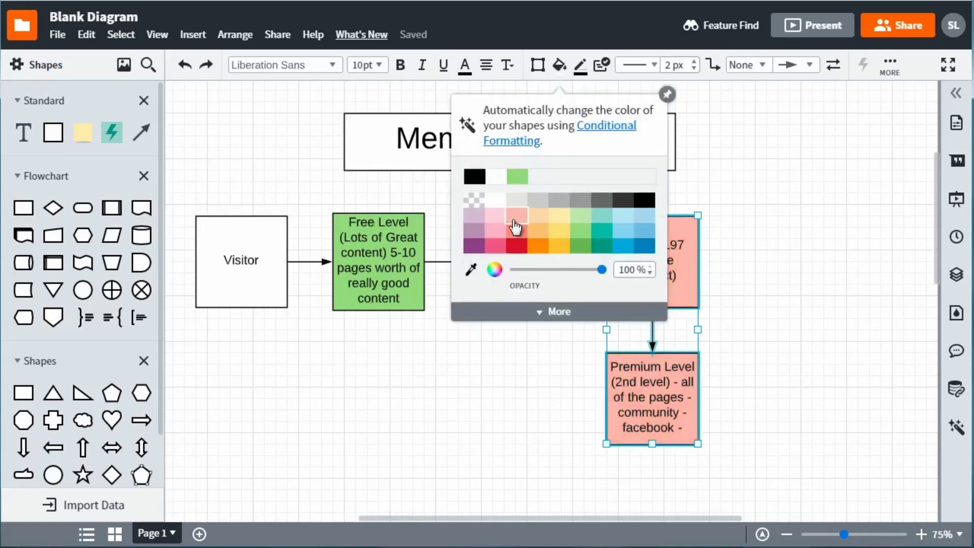
pyautogui.click(650, 217)
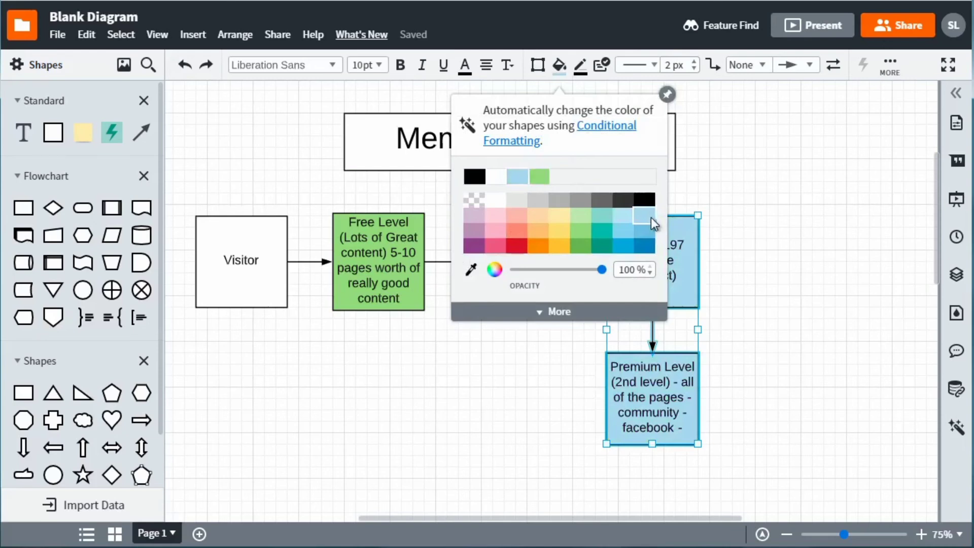
pyautogui.click(784, 189)
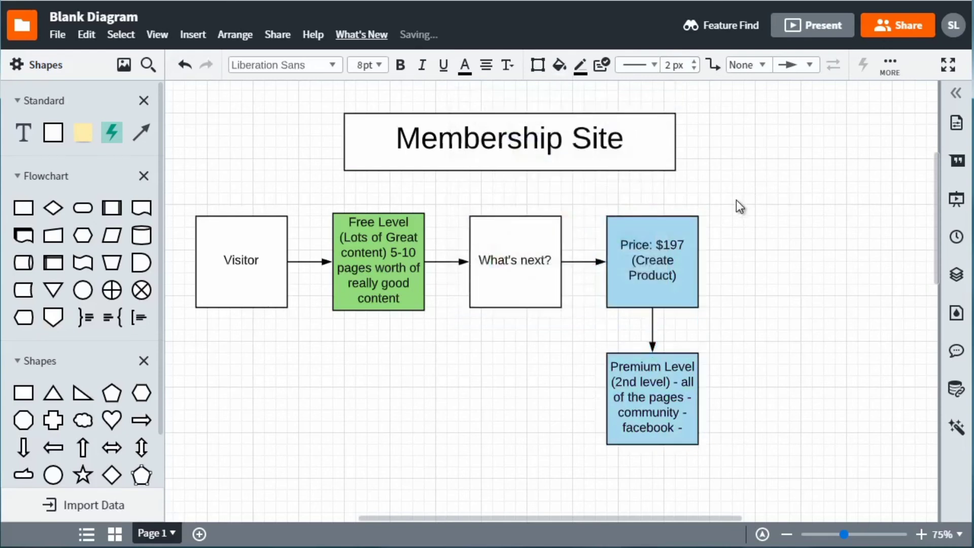
pyautogui.moveTo(735, 200); pyautogui.dragTo(644, 406)
pyautogui.click(749, 303)
pyautogui.click(228, 245)
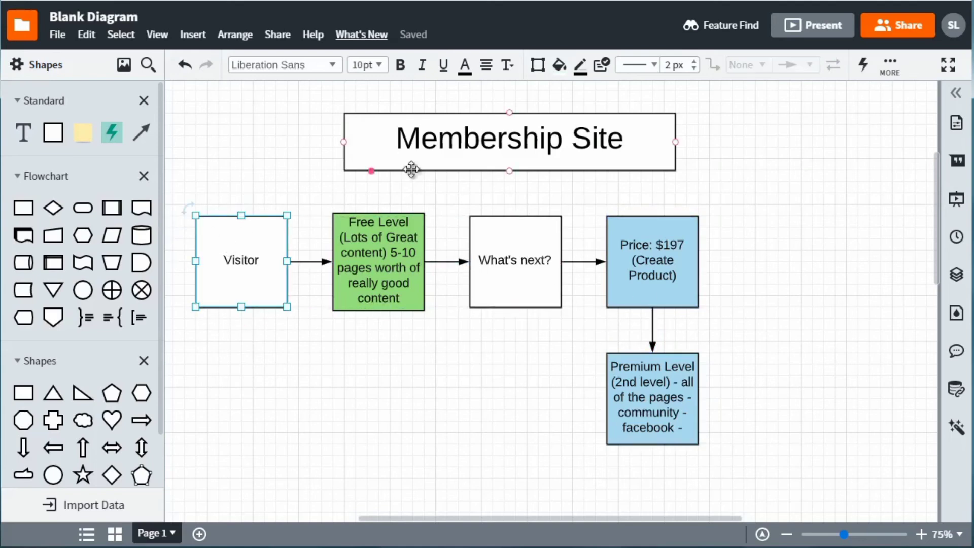
pyautogui.click(374, 235)
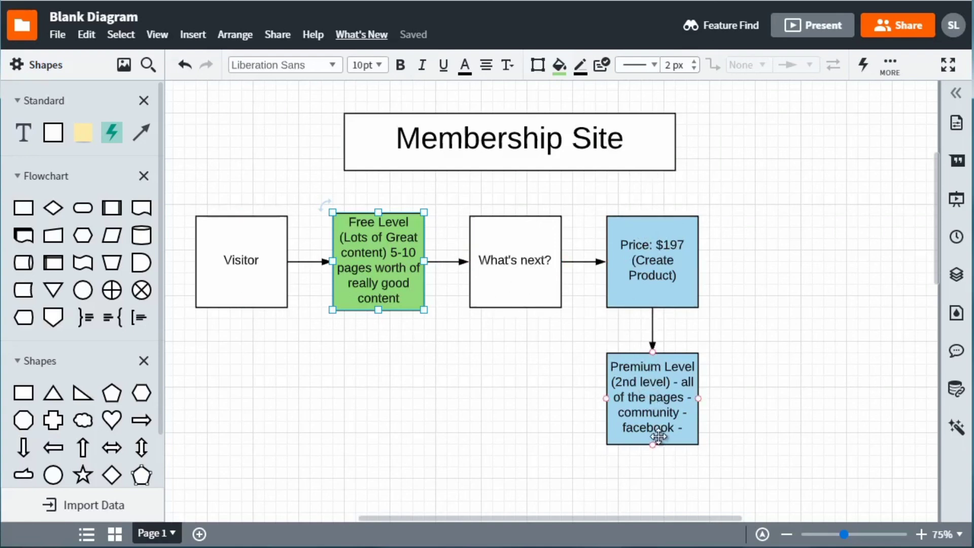
pyautogui.click(539, 398)
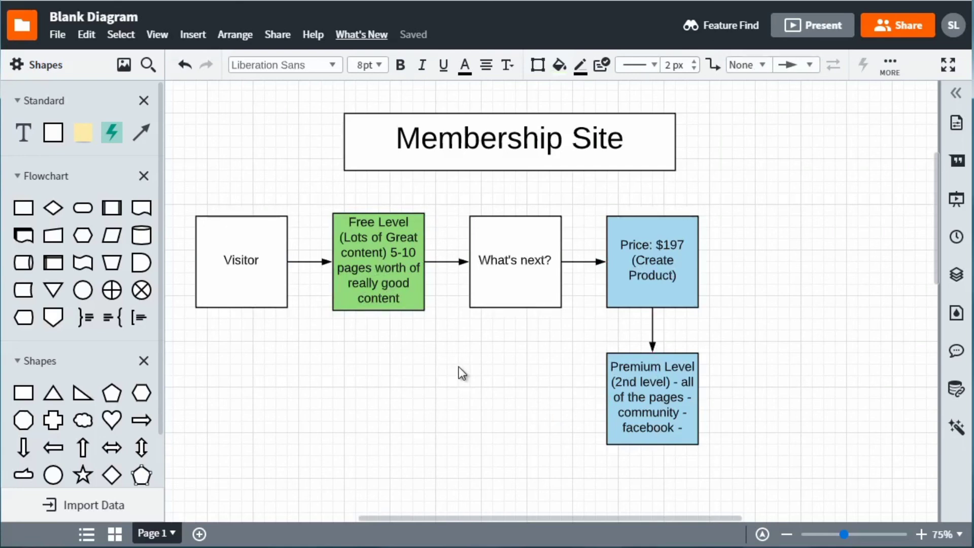
pyautogui.moveTo(193, 193); pyautogui.dragTo(483, 311)
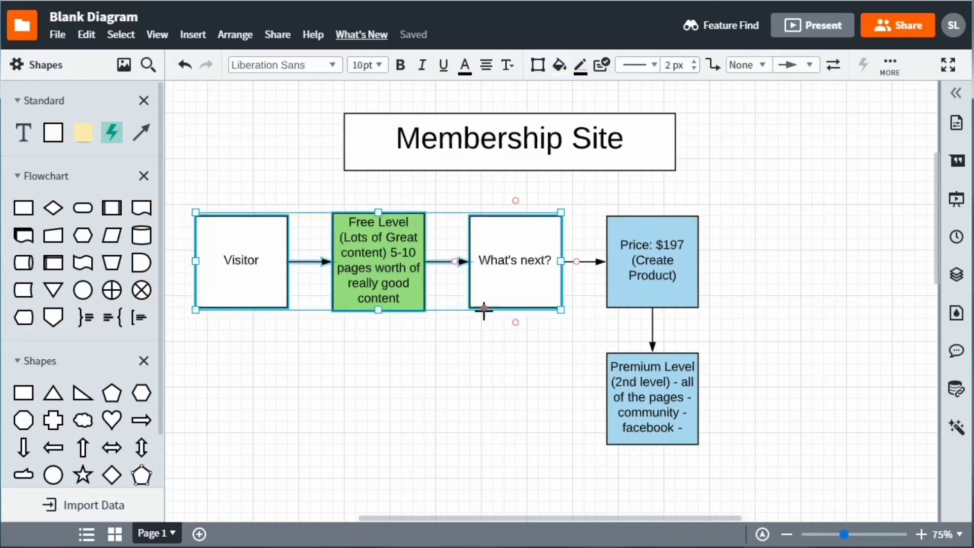
pyautogui.click(542, 363)
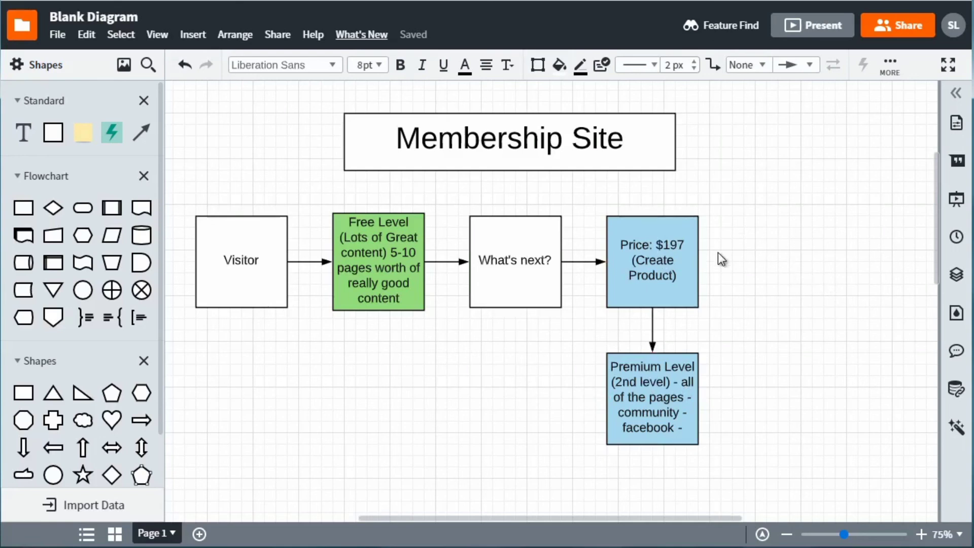
pyautogui.moveTo(720, 234); pyautogui.dragTo(669, 372)
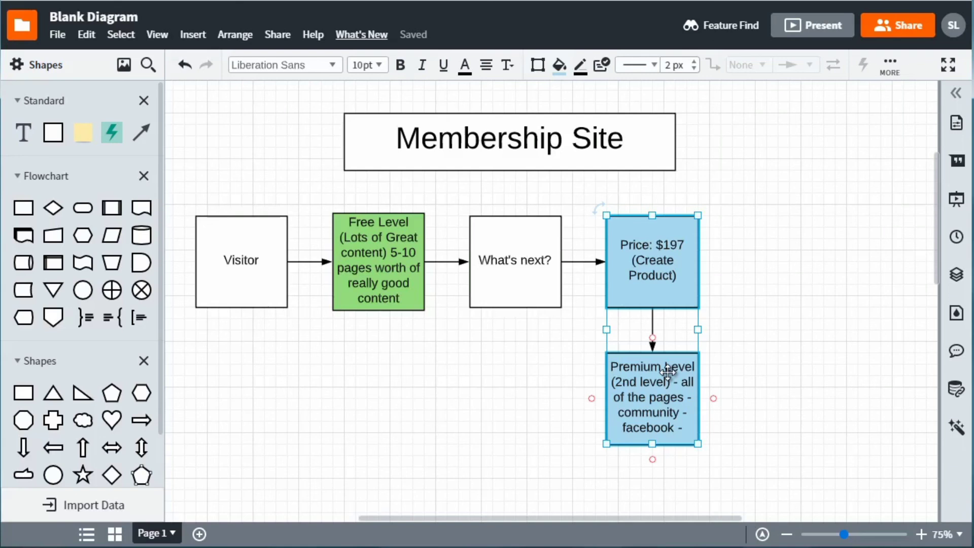
pyautogui.click(737, 250)
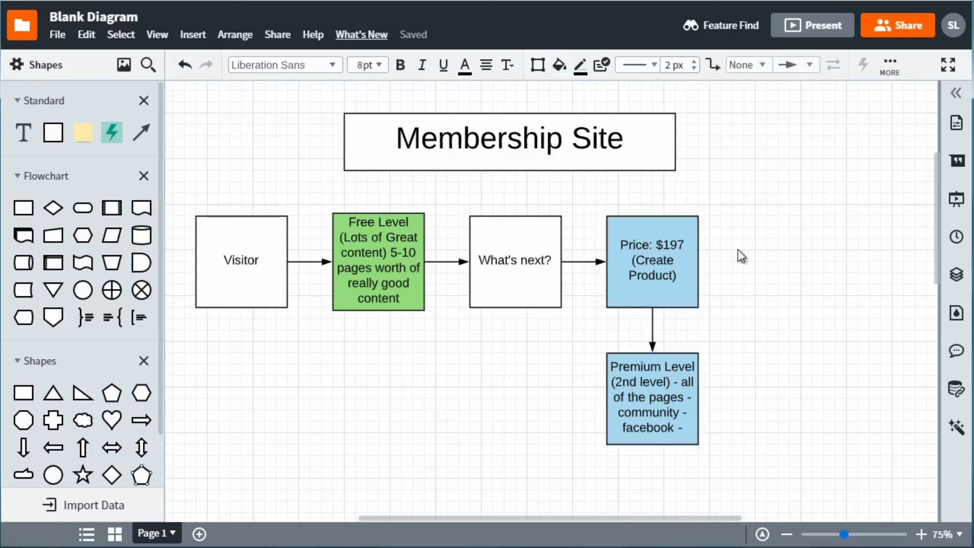